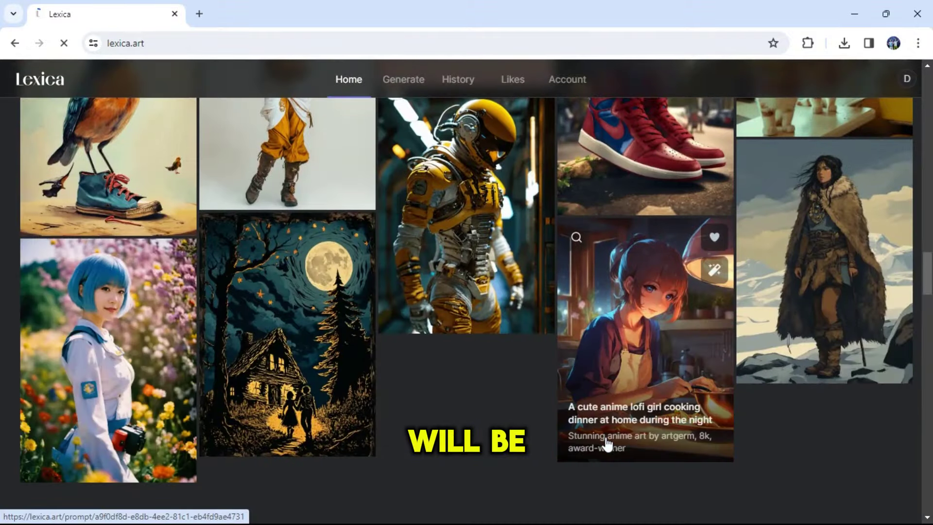
Step: Search Lexica for images matching "Male anime wearing hoodie"
scroll(605, 436, "up", 10)
scroll(606, 436, "down", 6)
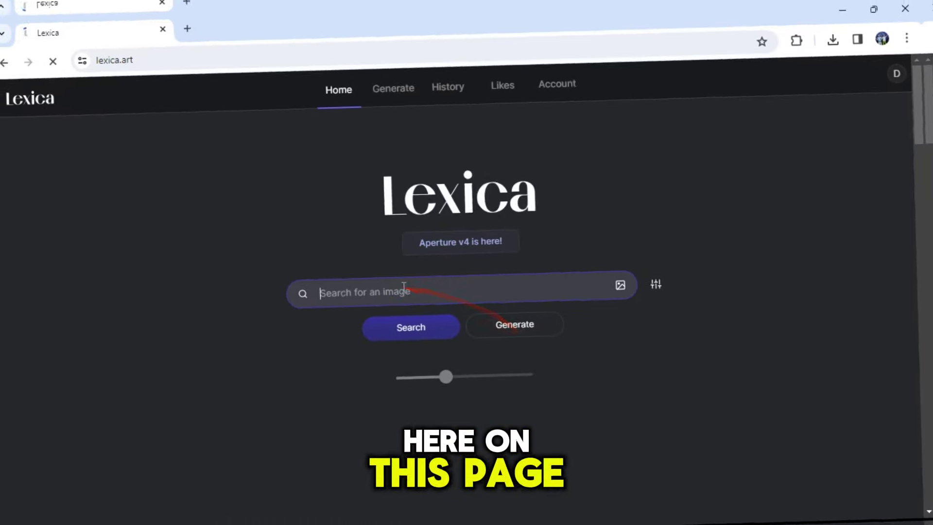
left_click(408, 279)
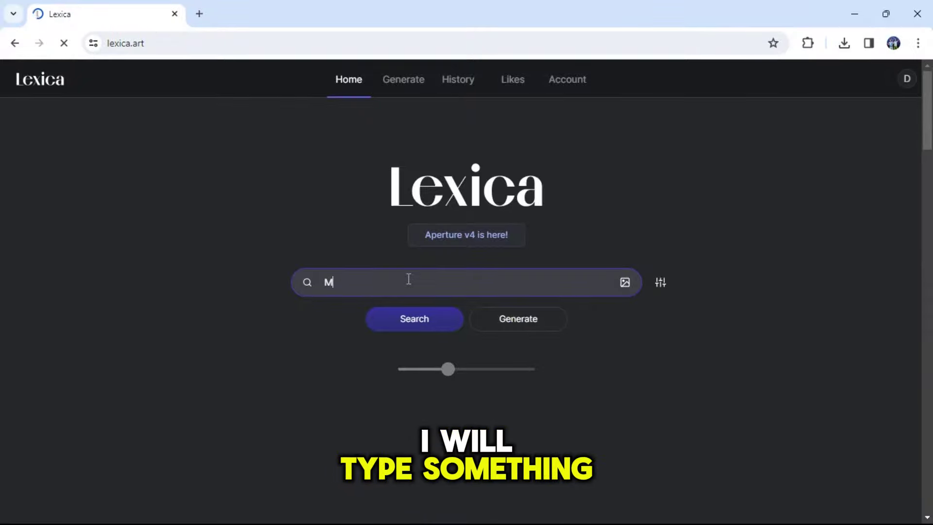
type("Male anime wearing")
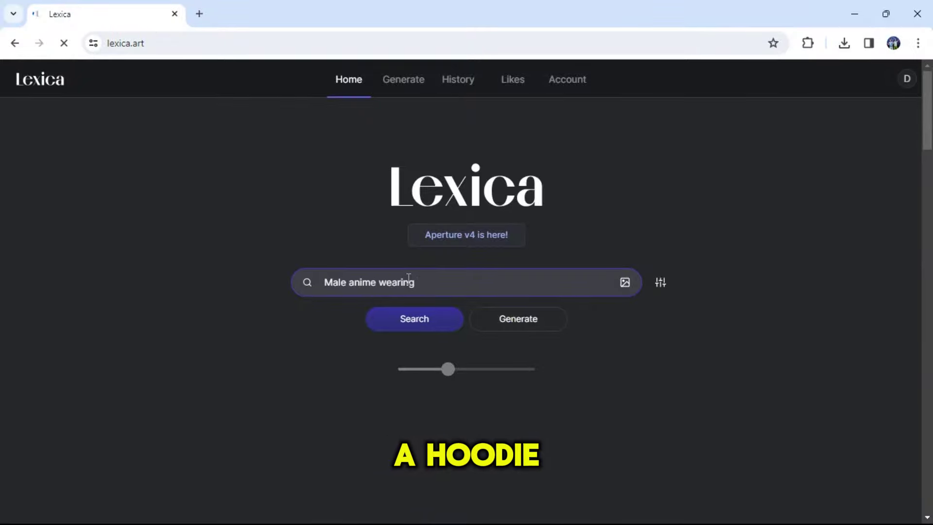
type(" hoodie")
key("Return")
Step: Download the "Man wearing hoodie and cap hiding upper face in anime manga style" image from the results and close its preview
scroll(311, 202, "down", 10)
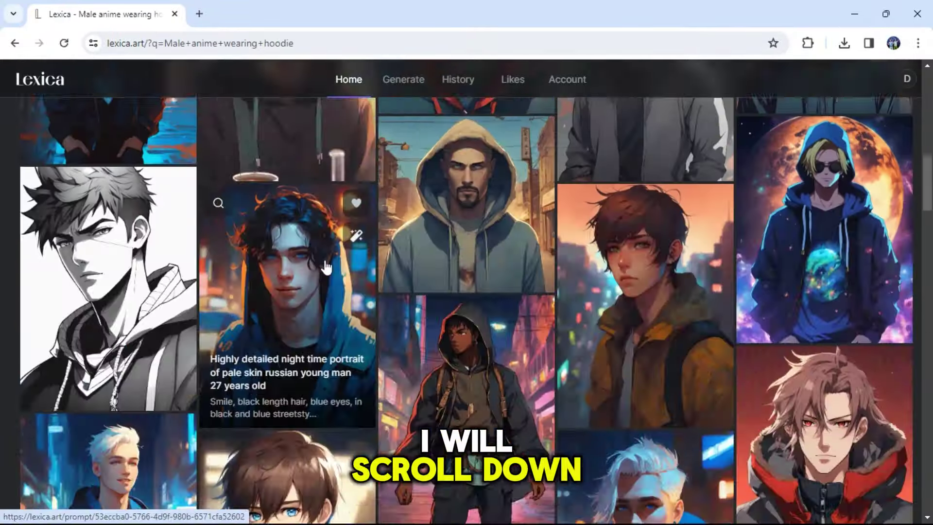
scroll(324, 263, "down", 20)
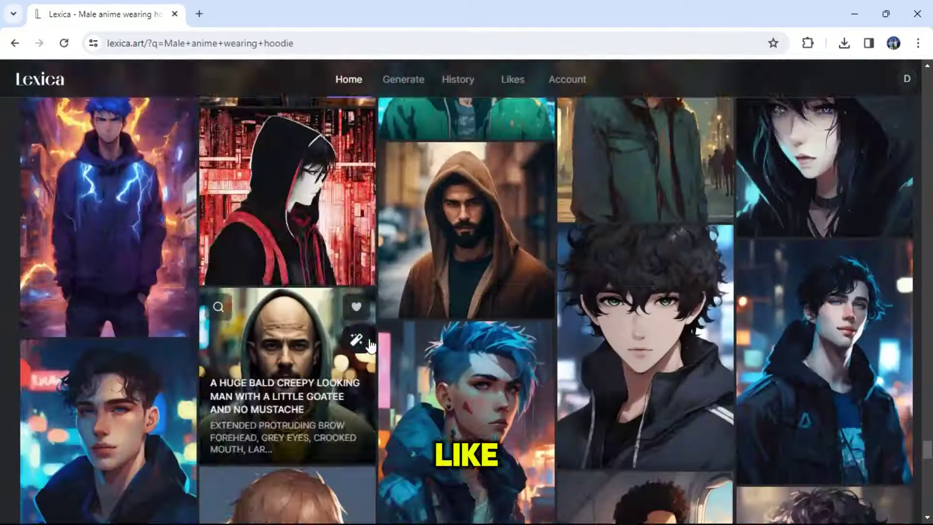
scroll(369, 345, "down", 20)
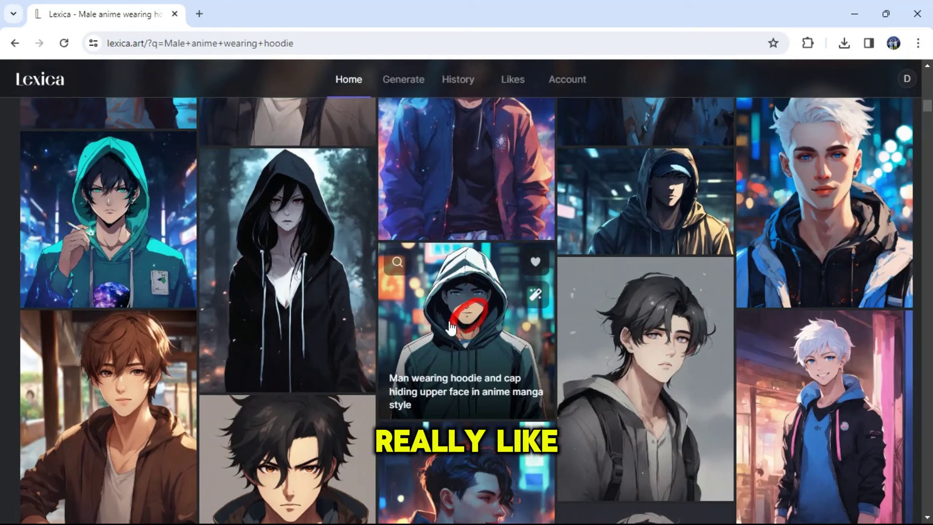
left_click(450, 336)
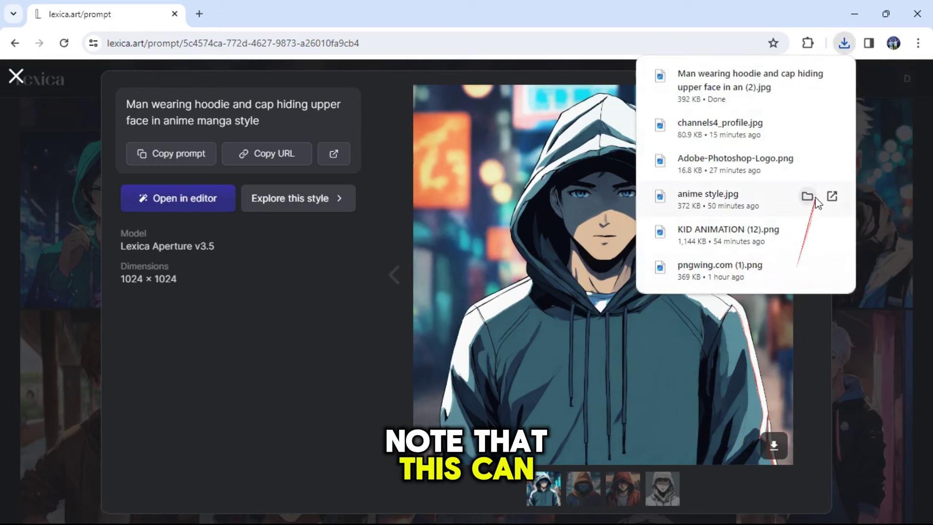
left_click(877, 177)
left_click(877, 178)
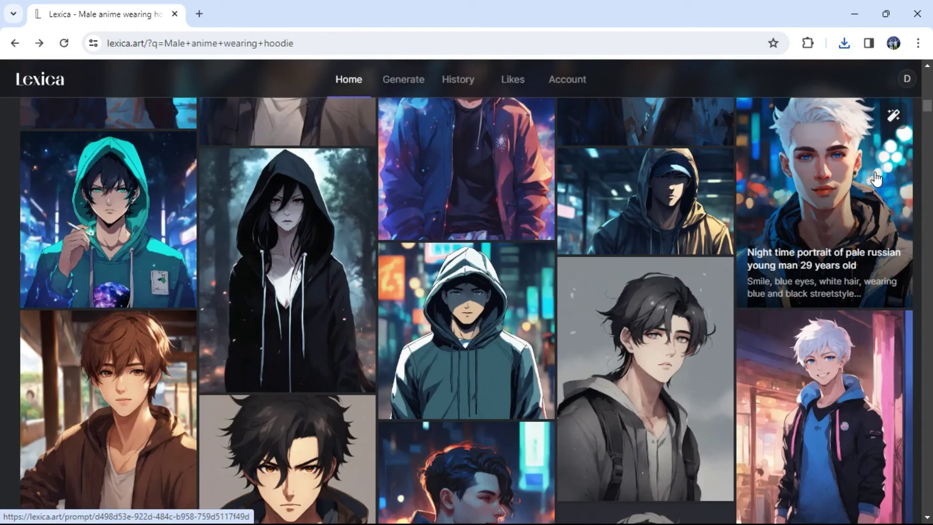
Step: Search Lexica for "anime studio" and download a wide artist studio image with desks and colourful paintings
scroll(525, 242, "down", 5)
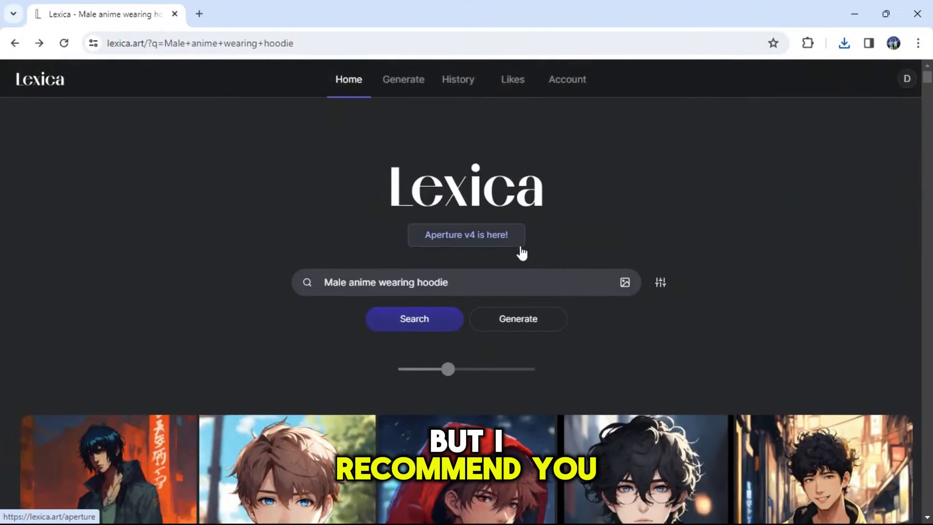
left_click(479, 276)
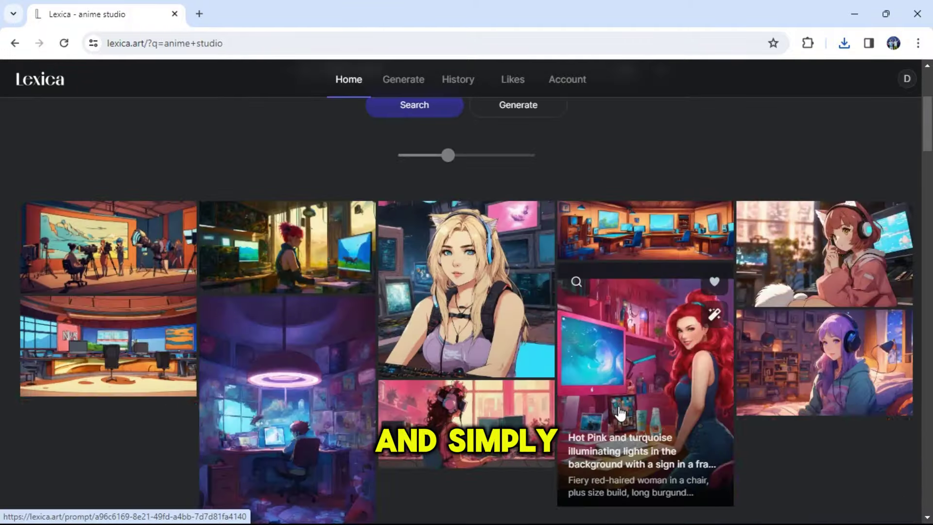
scroll(653, 419, "down", 5)
left_click(653, 419)
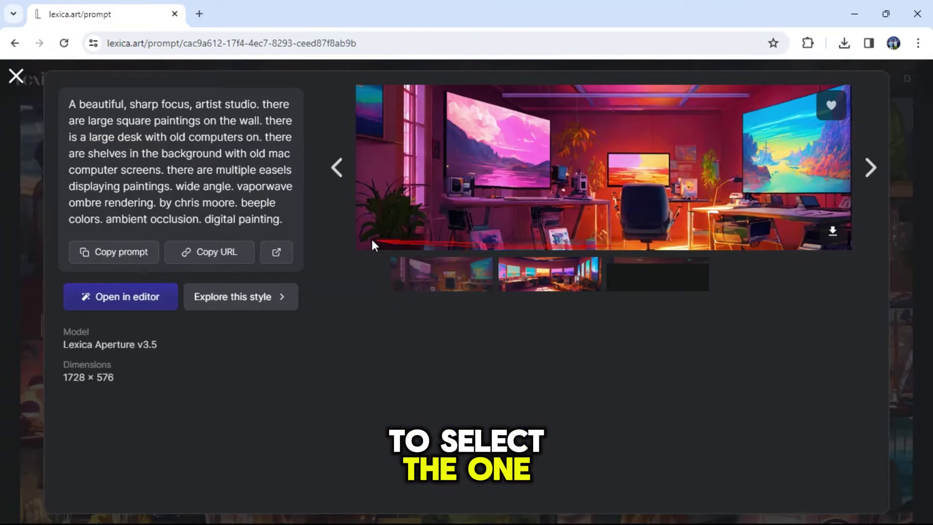
left_click(773, 276)
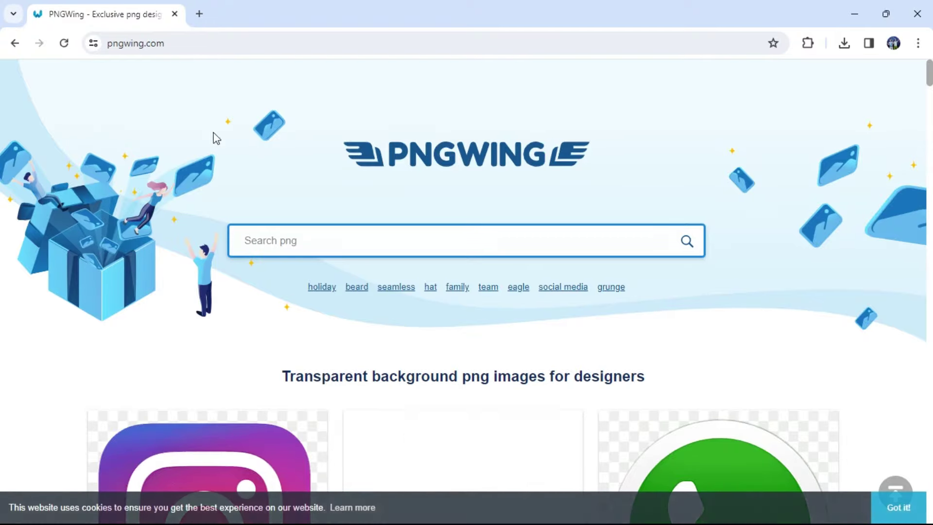
Step: Switch to PNGWing, look through the transparent images on its home page and search for "table"
scroll(217, 139, "down", 5)
scroll(240, 235, "up", 2)
scroll(240, 236, "down", 10)
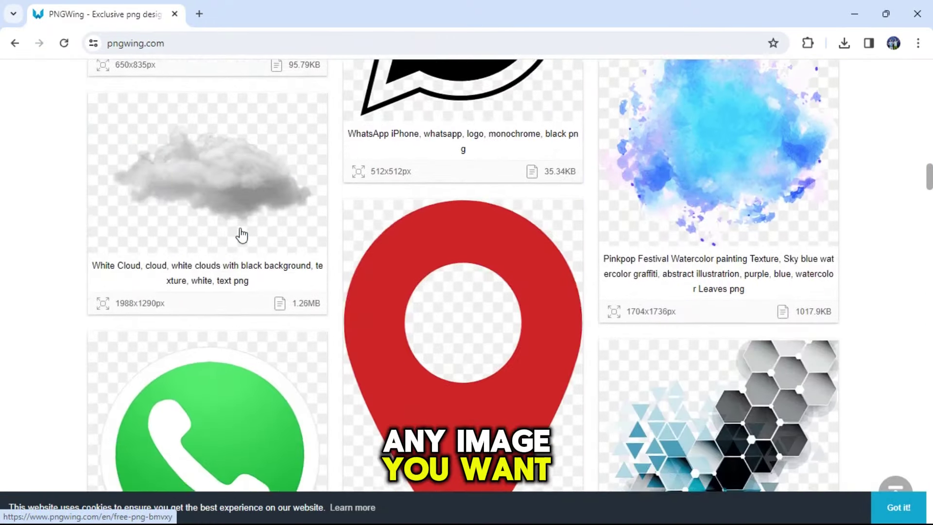
scroll(241, 235, "down", 15)
scroll(242, 235, "up", 8)
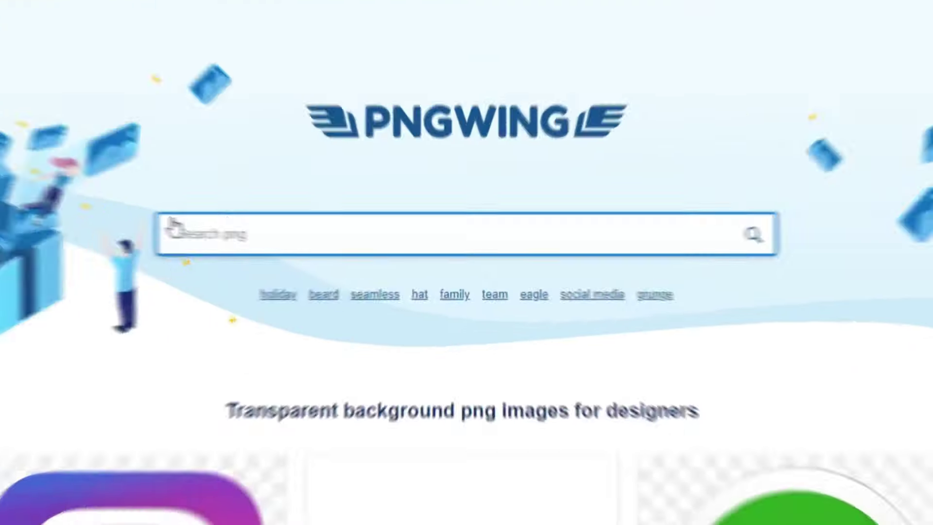
left_click(328, 236)
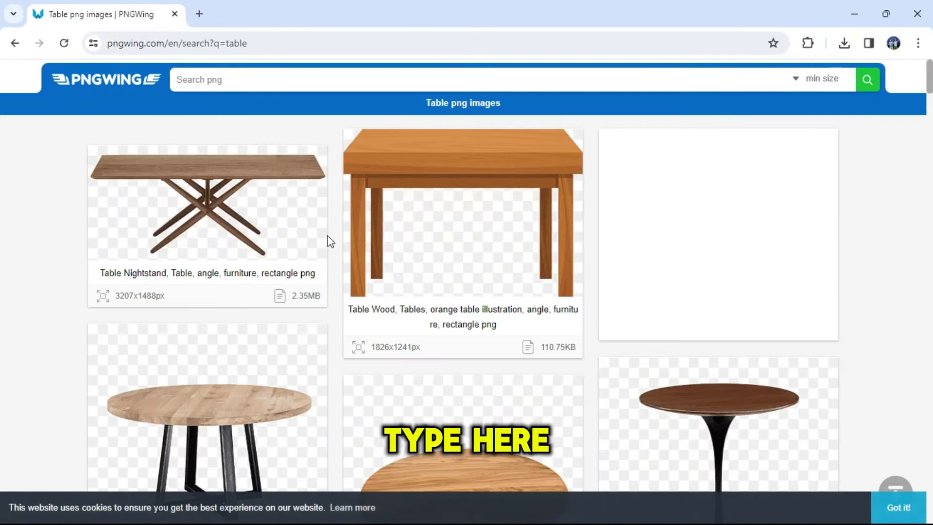
Step: Browse the table results and open the orange wooden table illustration for download
scroll(330, 240, "down", 20)
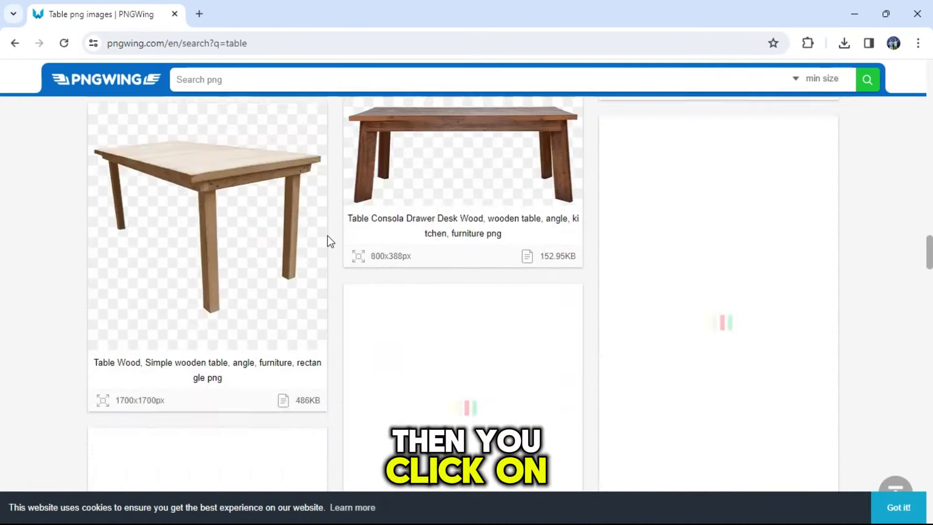
scroll(328, 241, "down", 10)
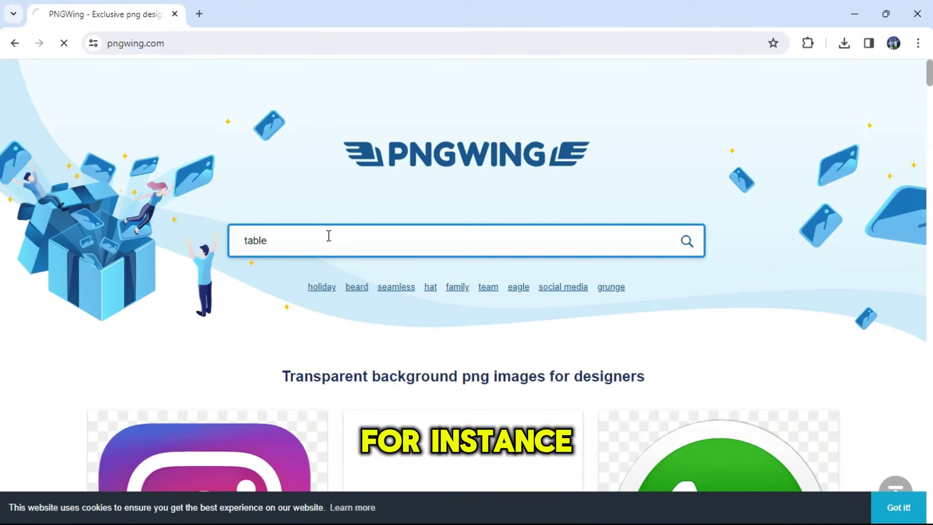
scroll(329, 241, "down", 4)
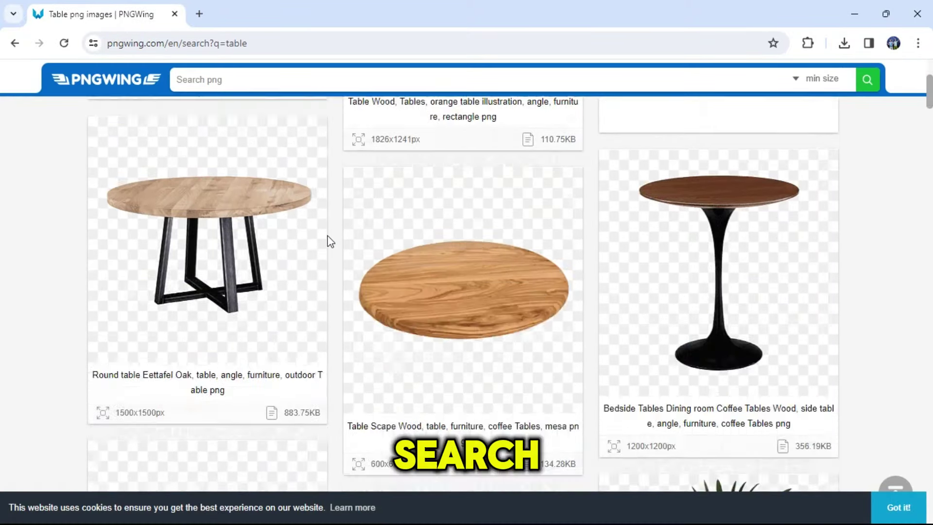
scroll(329, 240, "down", 20)
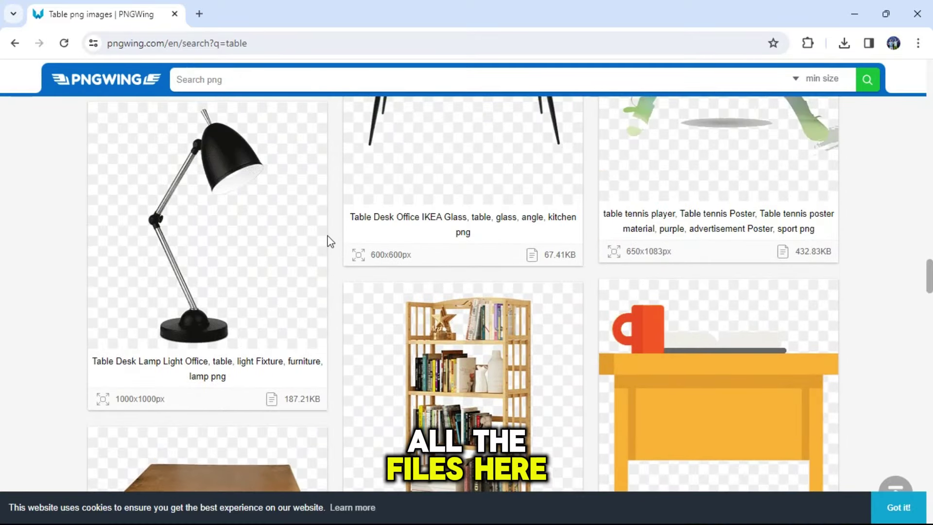
scroll(329, 240, "down", 5)
scroll(329, 241, "up", 15)
scroll(380, 309, "up", 8)
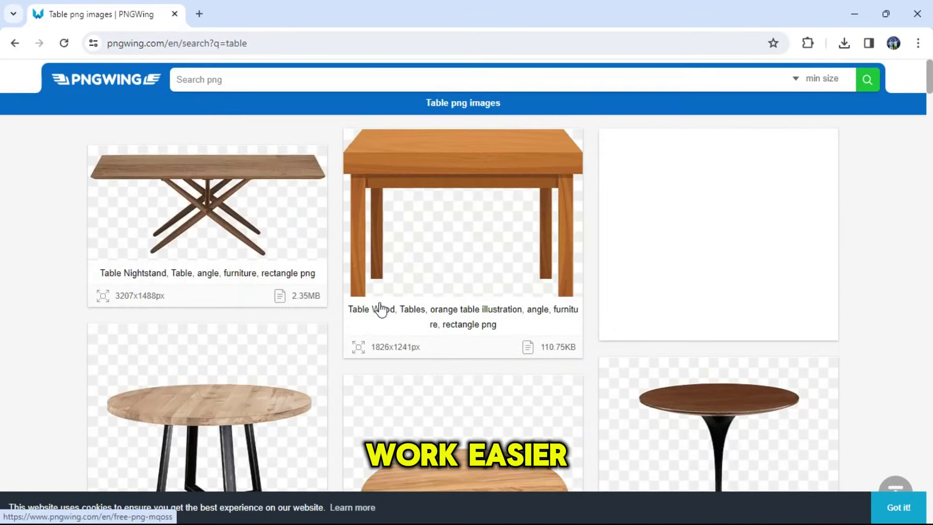
left_click(427, 200)
left_click(428, 201)
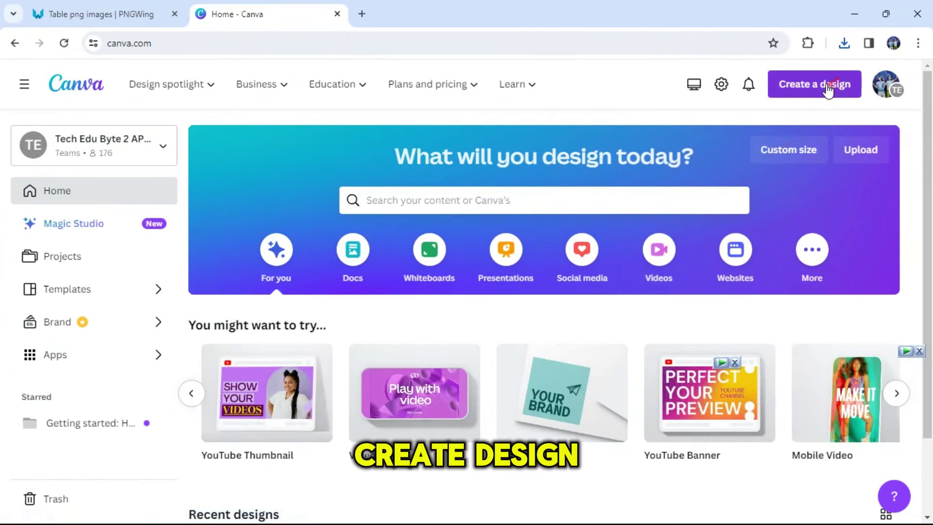
Step: Switch to Canva, create a YouTube Thumbnail design and upload the table, studio and hooded man images from Downloads > New folder
left_click(828, 87)
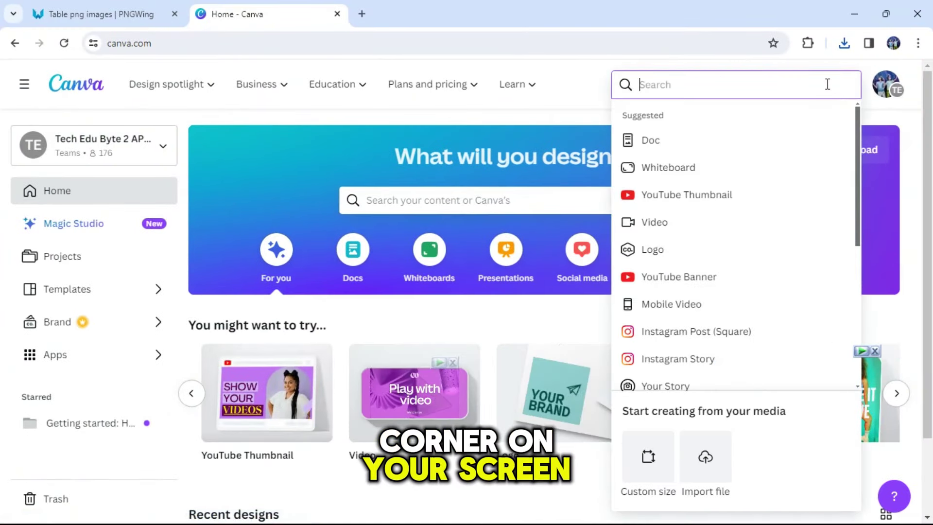
left_click(706, 197)
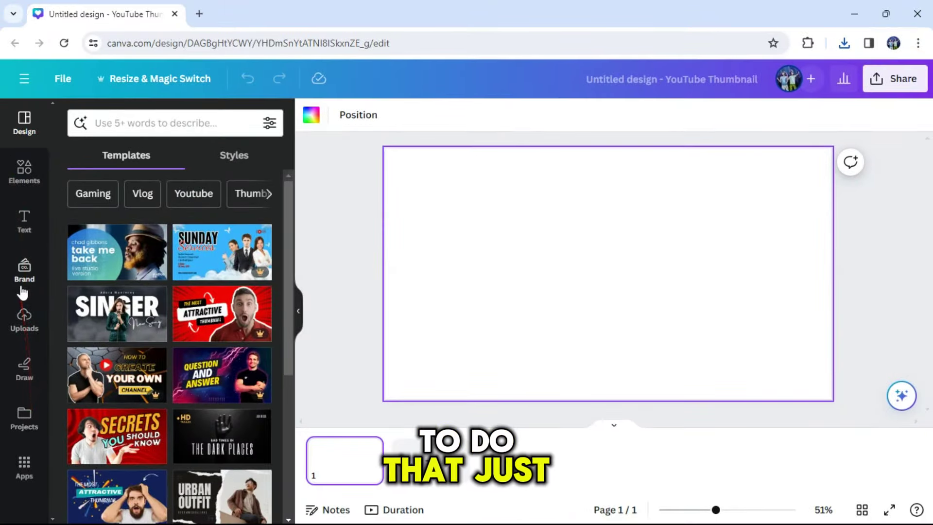
left_click(21, 316)
left_click(202, 166)
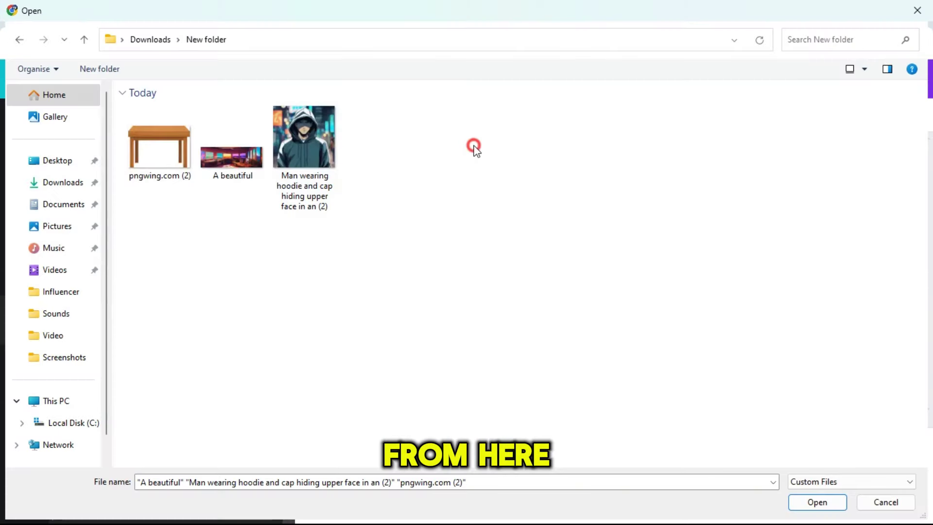
left_click_drag(475, 146, 203, 151)
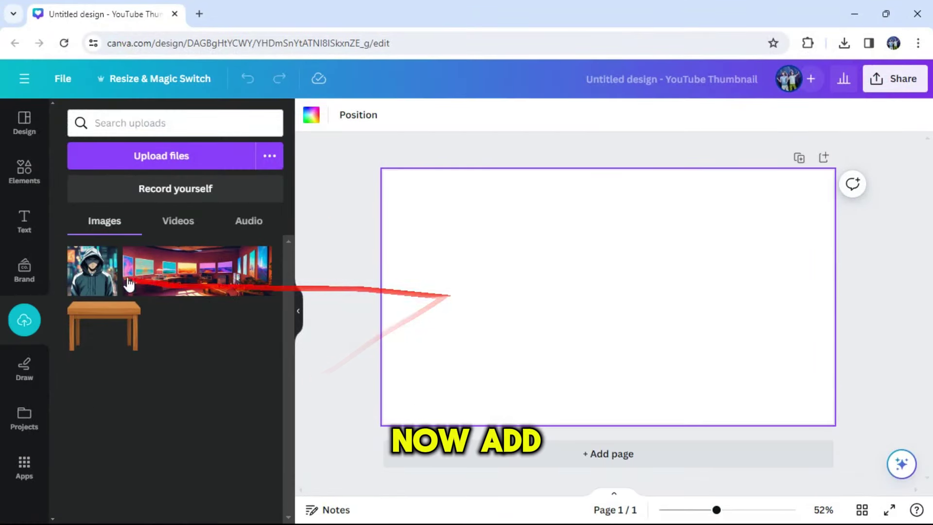
Step: Add the uploaded studio image to the page and set it as the background
left_click(209, 279)
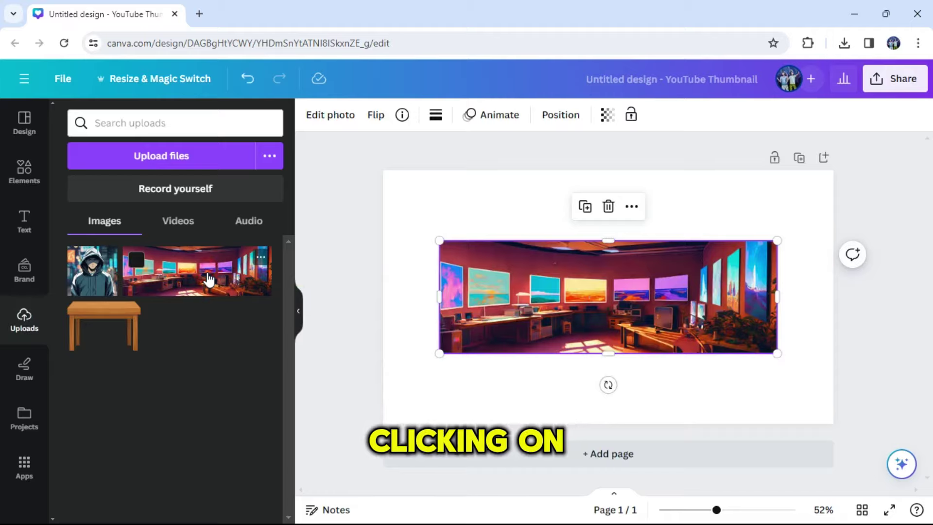
right_click(647, 276)
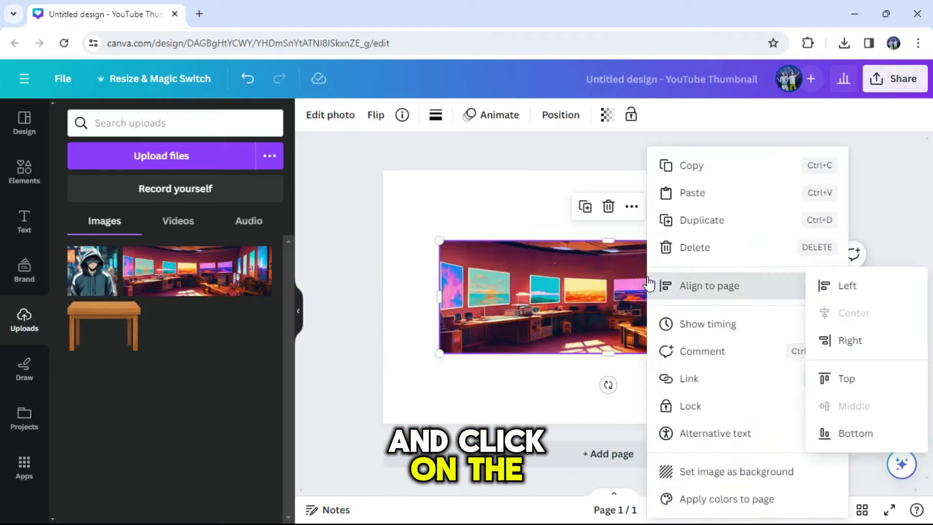
left_click(753, 480)
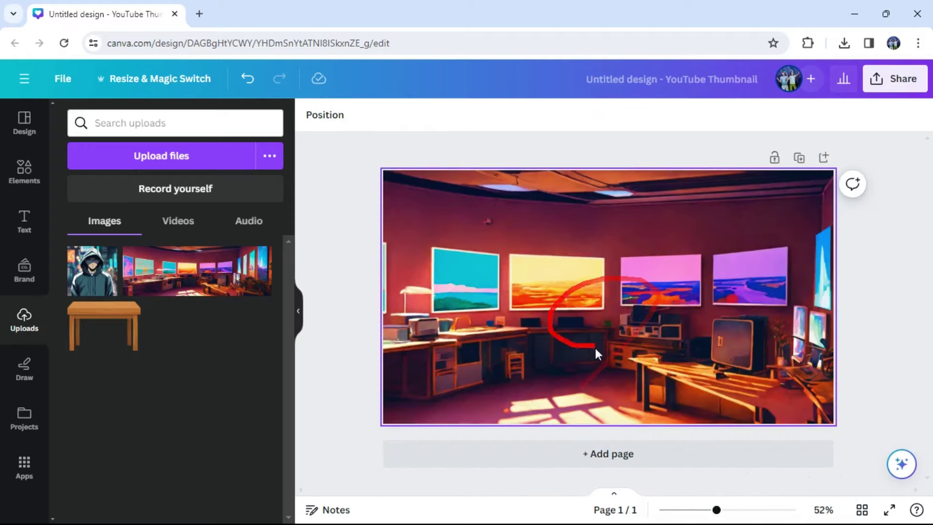
Step: Add the wooden table and scale it to span the page width, with only its tabletop showing along the lower edge
left_click(115, 337)
left_click_drag(483, 386, 261, 489)
left_click_drag(492, 250, 614, 435)
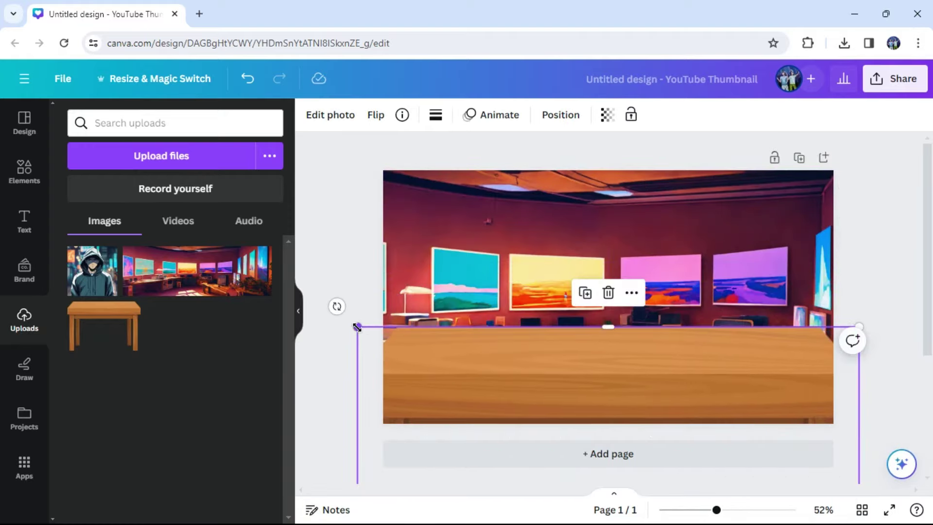
left_click_drag(357, 326, 386, 366)
left_click_drag(545, 372, 544, 380)
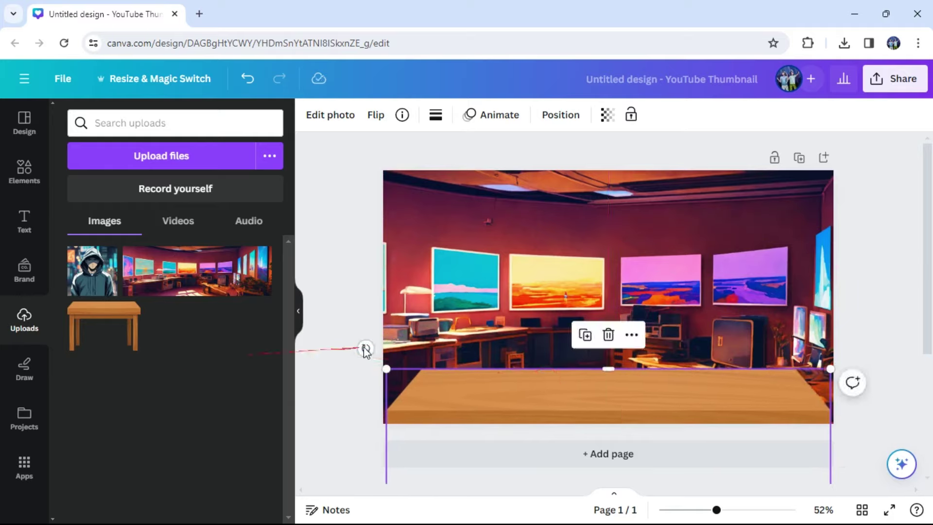
left_click(366, 350)
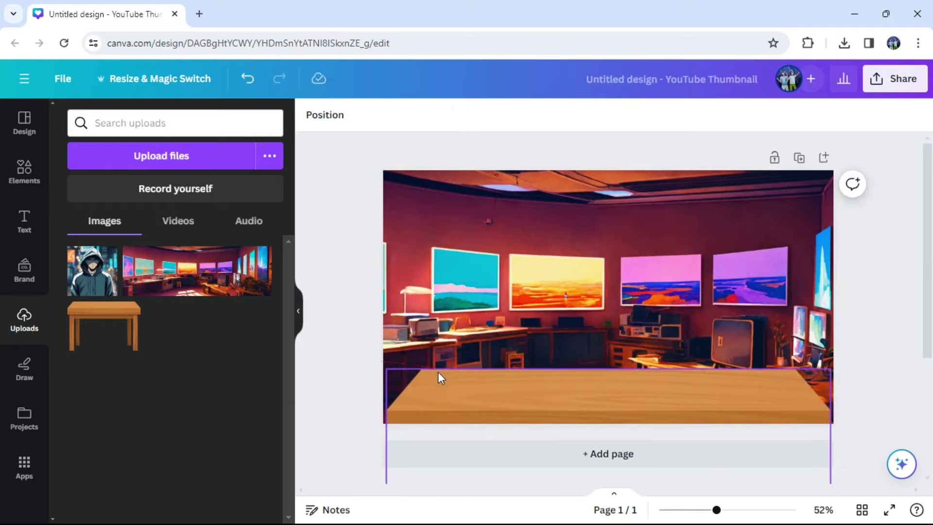
Step: Add the hooded man image to the page and remove its background with BG Remover
left_click(93, 289)
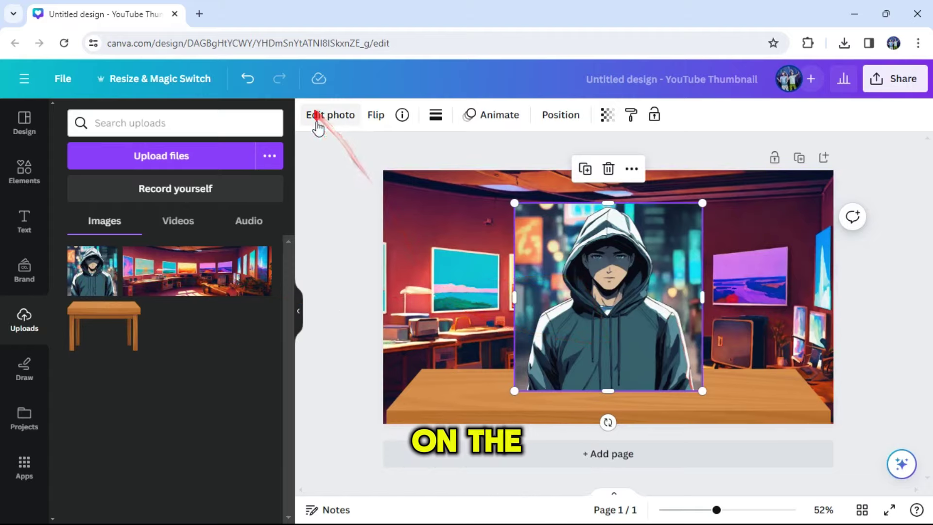
left_click(340, 121)
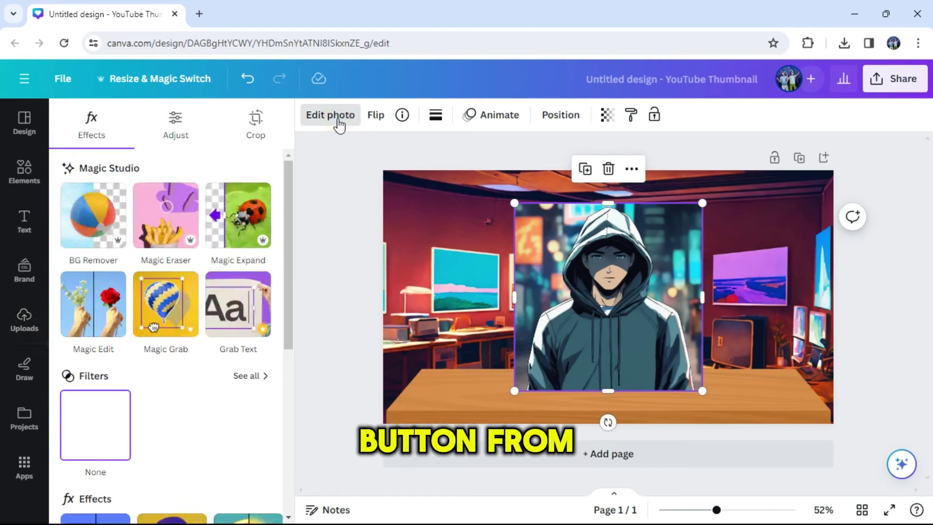
left_click(100, 232)
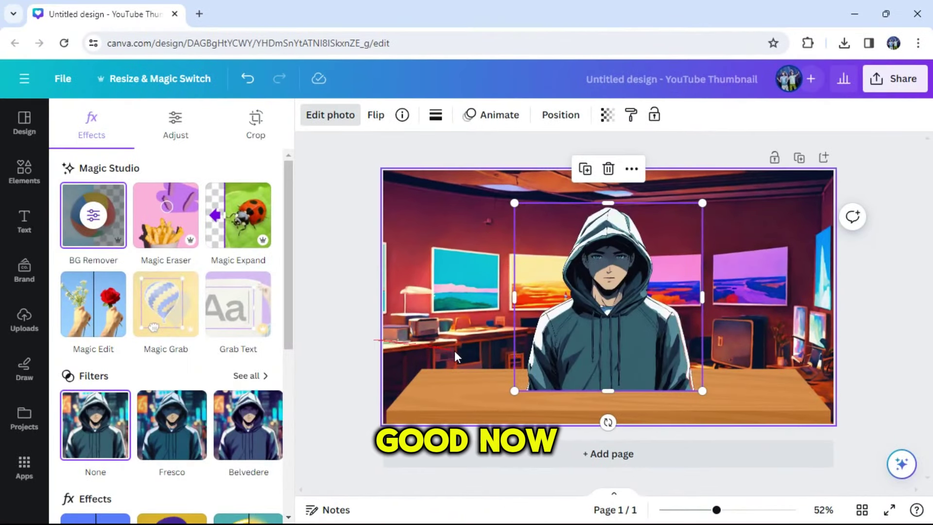
Step: Send the hooded man one layer backward so that he sits behind the wooden table
right_click(604, 281)
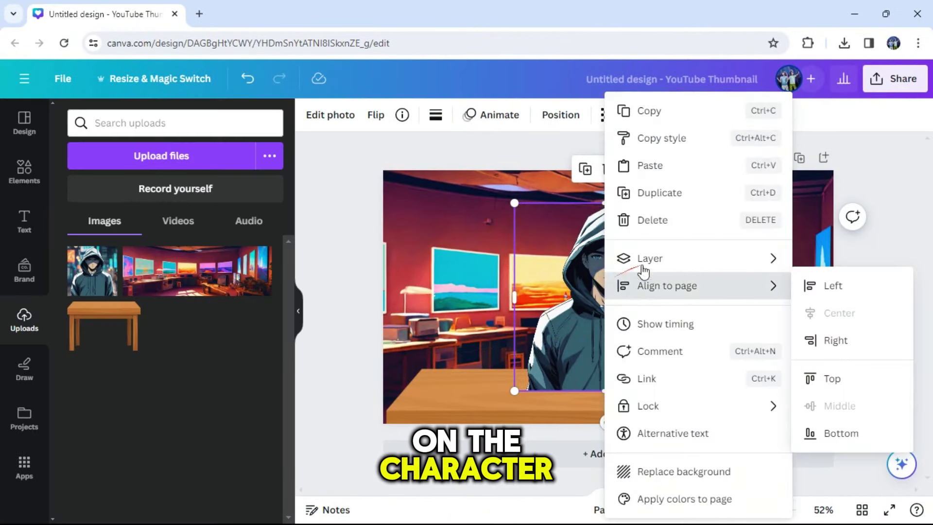
mouse_move(705, 262)
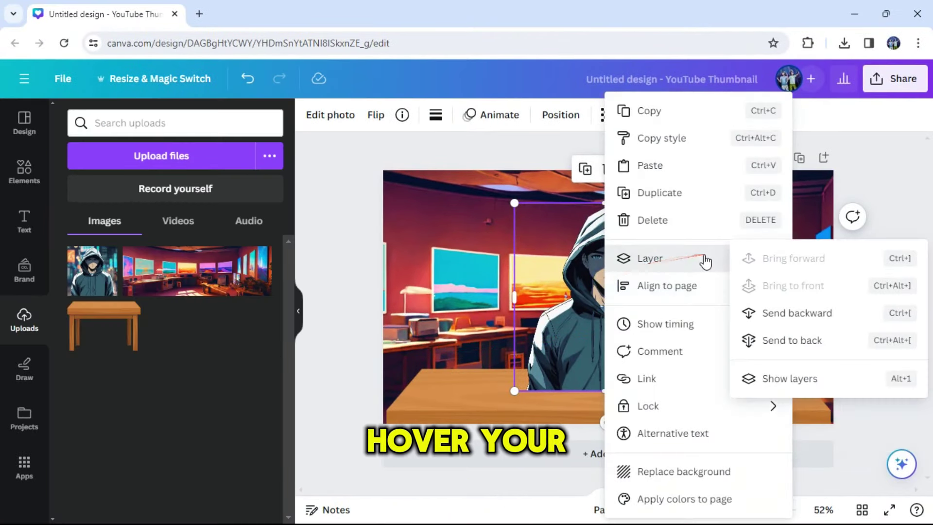
left_click(794, 316)
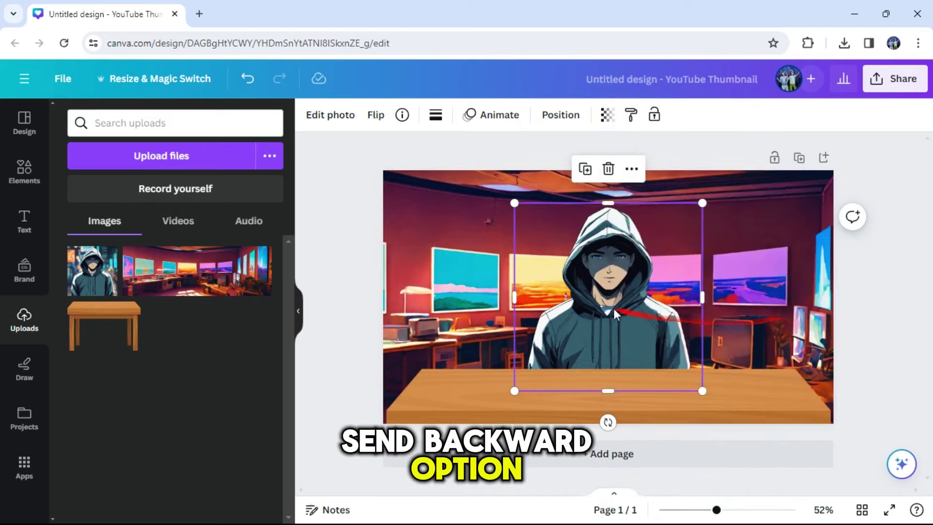
Step: Erase the hooded man's mouth with Magic Eraser at brush size 10
left_click(346, 258)
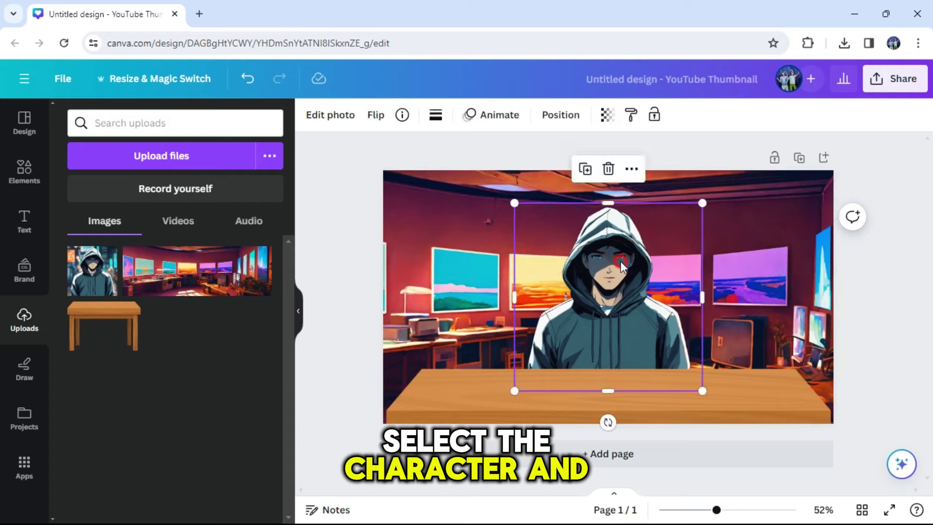
left_click(331, 117)
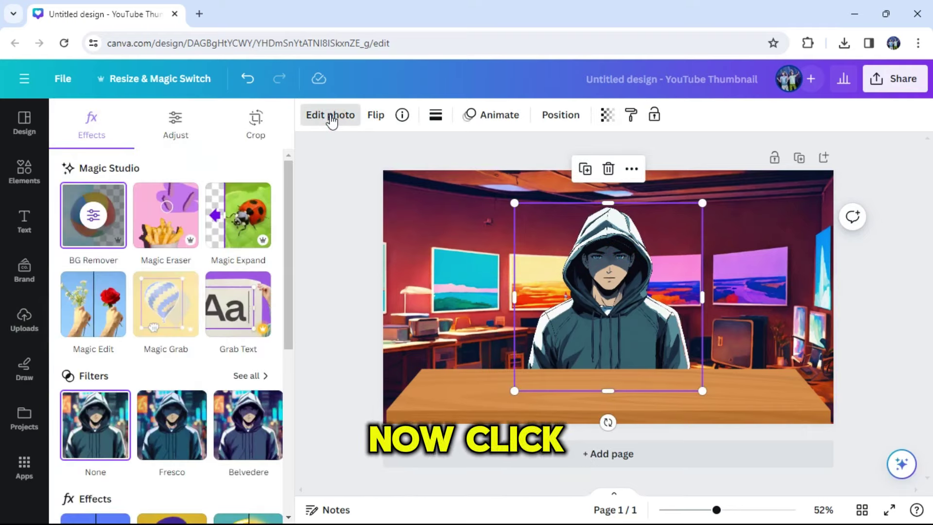
left_click(167, 215)
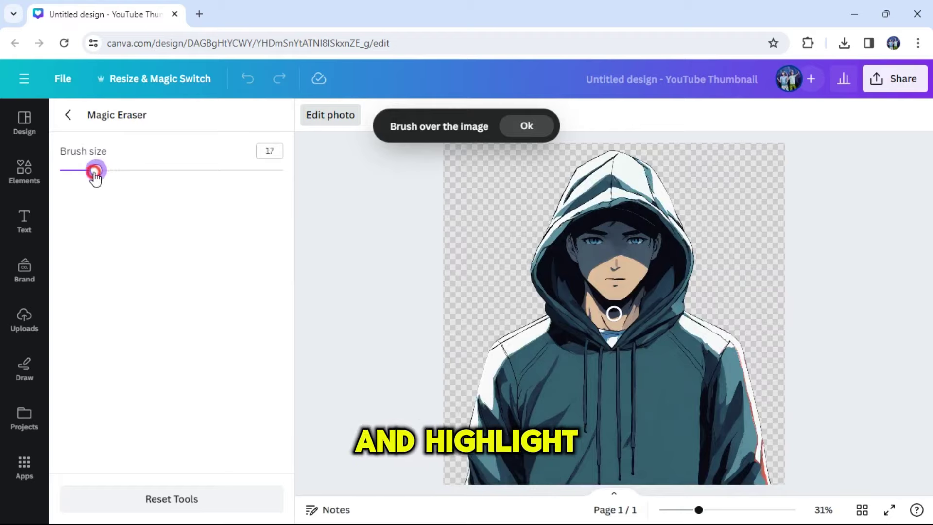
left_click(605, 280)
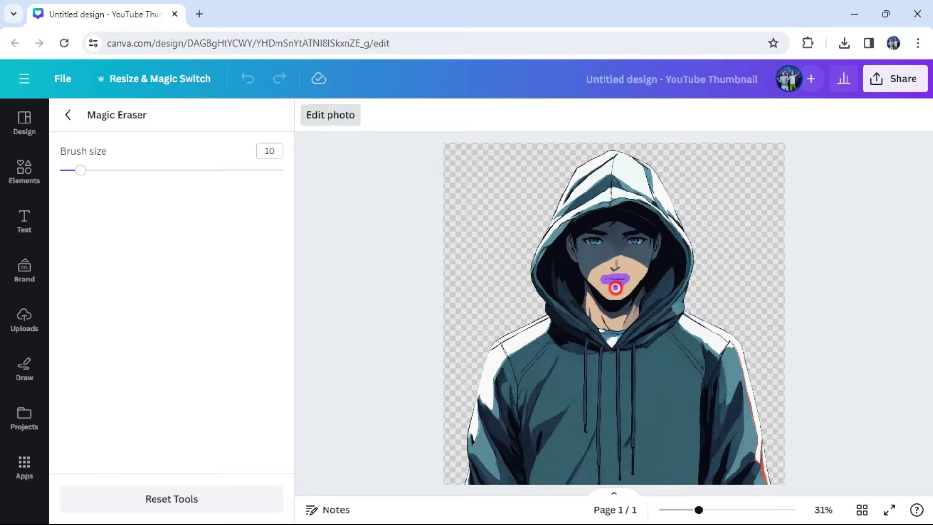
left_click_drag(615, 288, 616, 288)
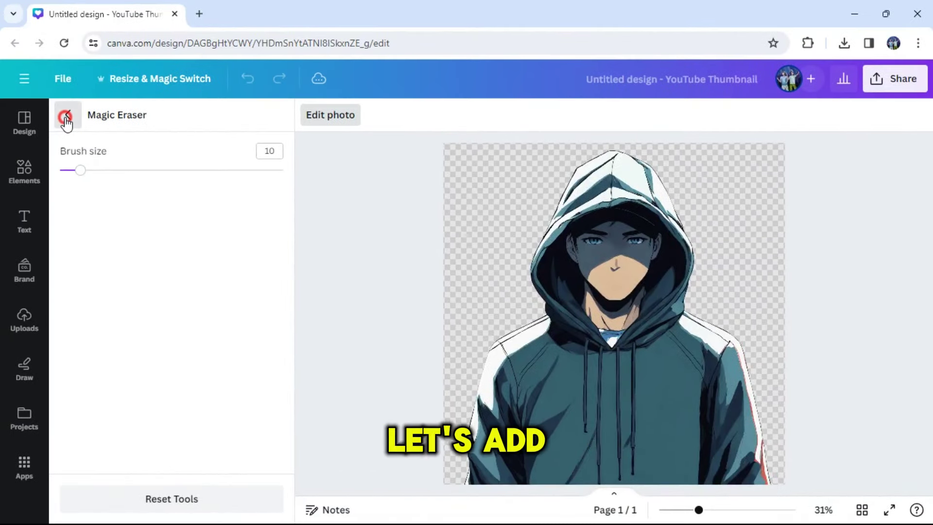
left_click(66, 119)
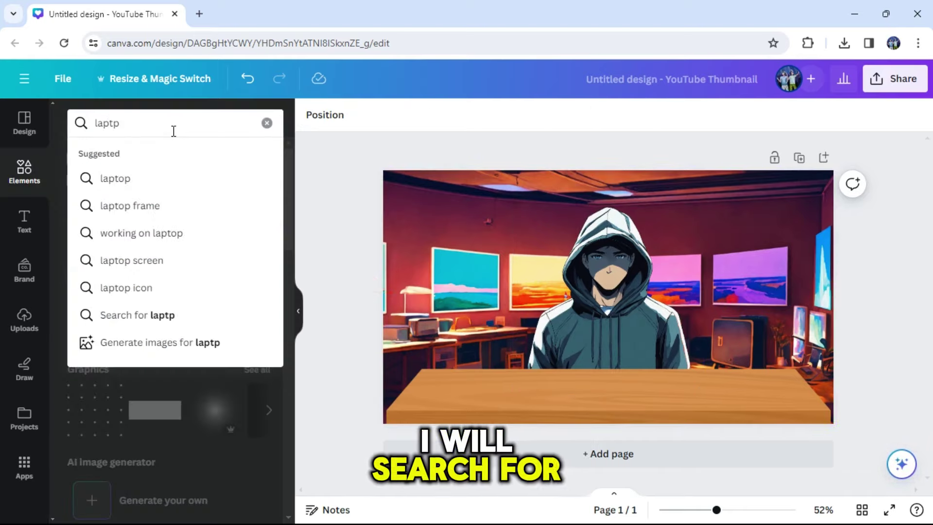
Step: Search the graphics elements for "laptop", add the purple open laptop and scale and place it on the left part of the tabletop
type("p")
key("Return")
left_click(117, 155)
scroll(153, 255, "down", 5)
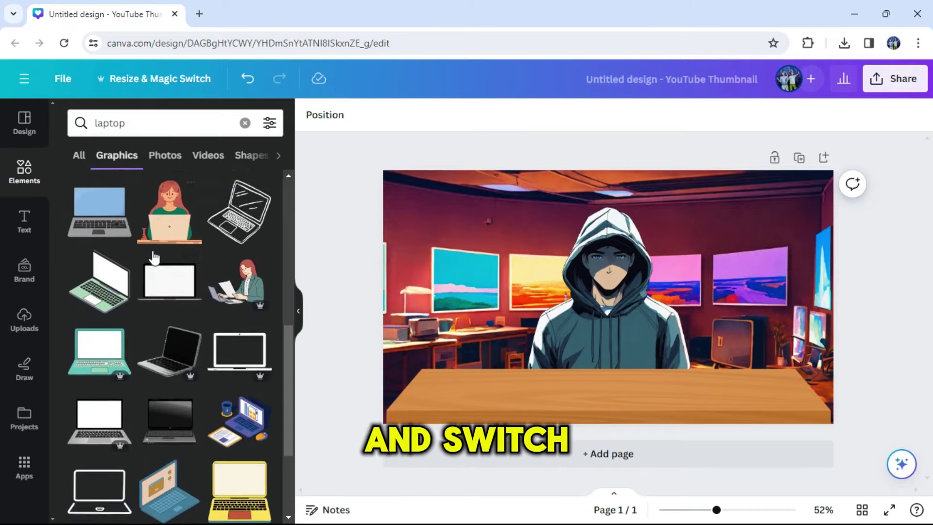
scroll(153, 255, "down", 15)
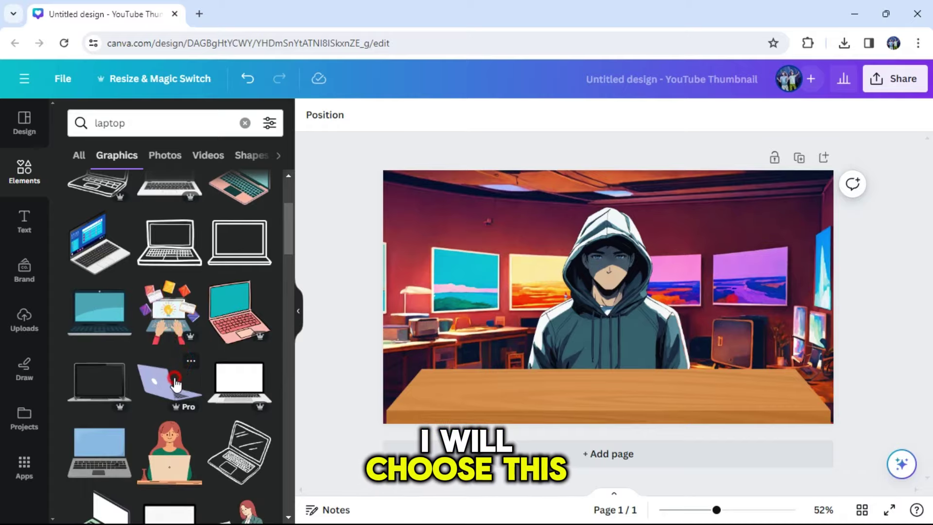
left_click(187, 377)
left_click_drag(603, 272, 500, 358)
left_click_drag(589, 309, 516, 333)
key("Escape")
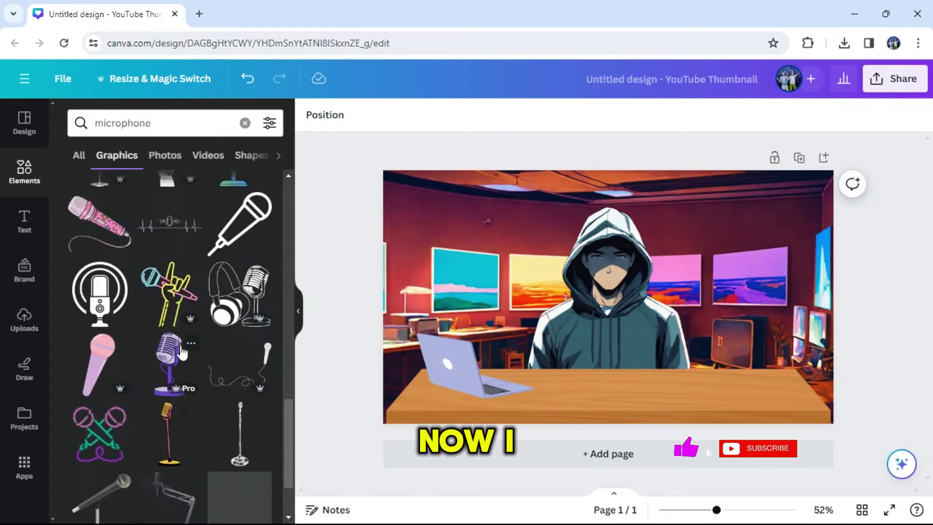
Step: From the "microphone" graphics, add the dark grey studio microphone on a stand and place it on the table in front of the man
scroll(181, 350, "up", 5)
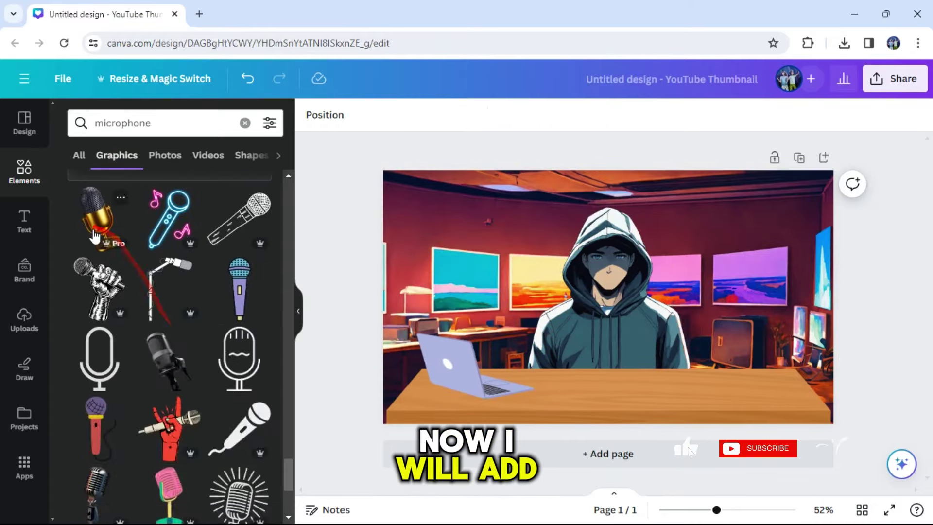
left_click_drag(94, 208, 607, 360)
scroll(116, 421, "down", 10)
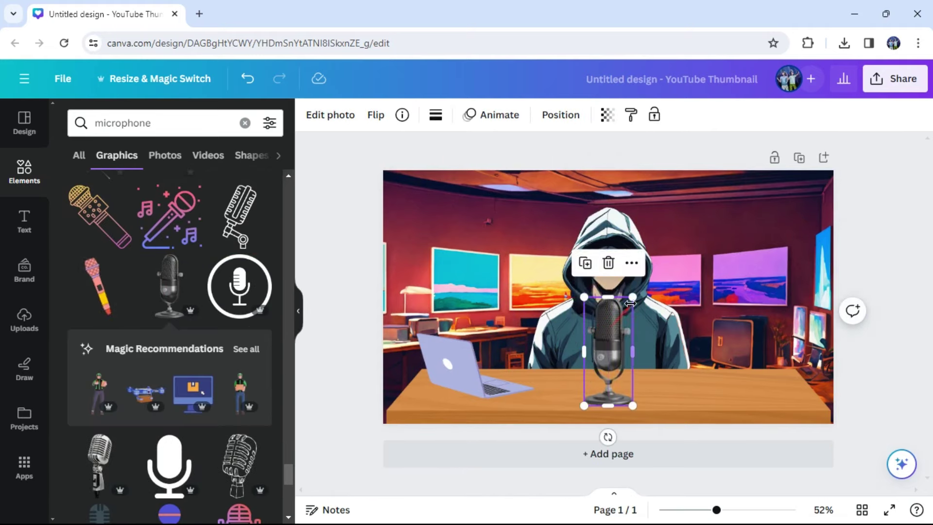